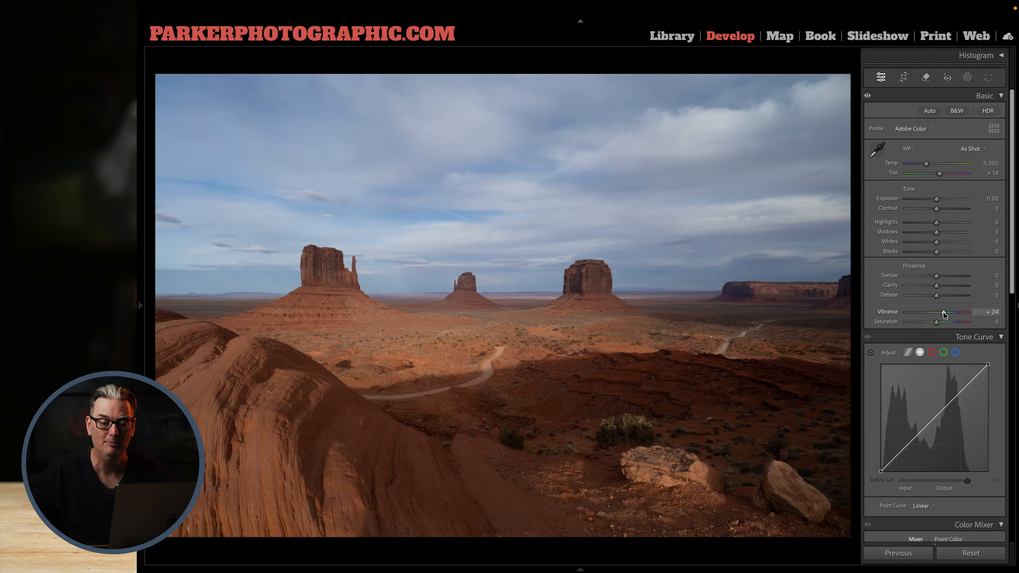
Raise the desert photo's Saturation to +45 and shape a tone S-curve with darker shadows and a highlight point at input 190, output 200.
left_click_drag(939, 322, 950, 323)
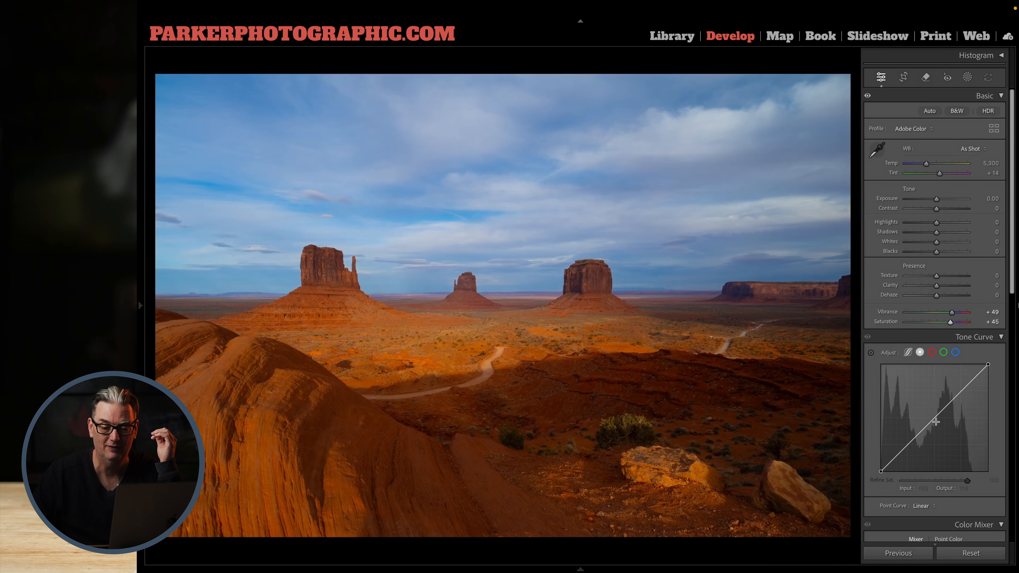
left_click_drag(916, 436, 916, 446)
left_click_drag(962, 397, 961, 388)
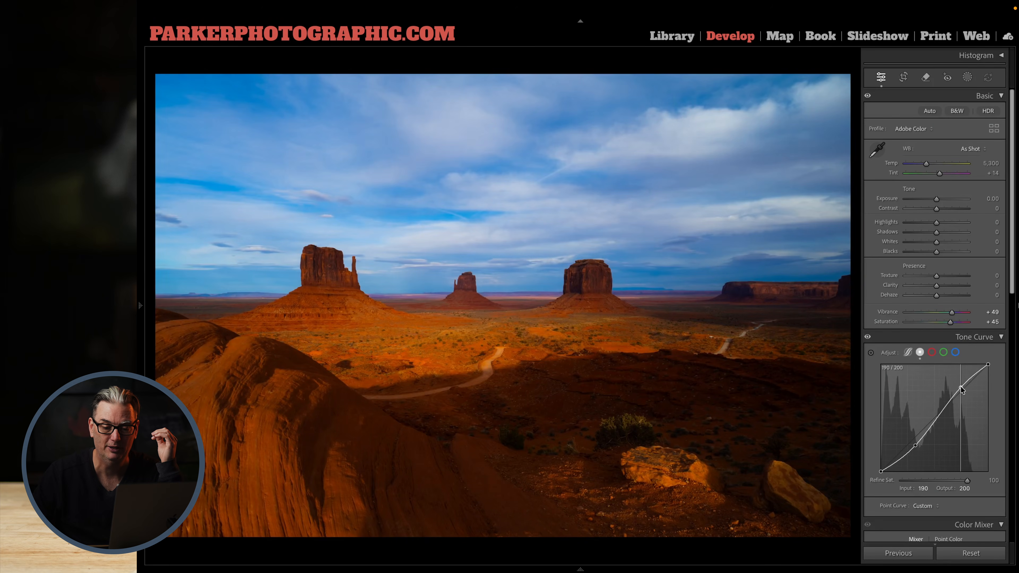
scroll(953, 454, "down", 5)
scroll(953, 453, "down", 3)
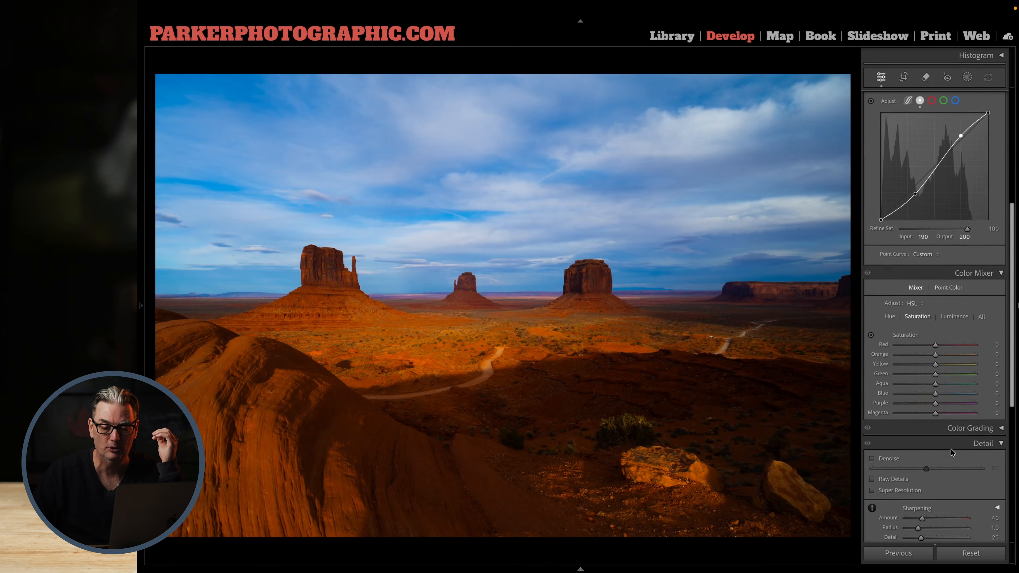
left_click_drag(935, 327, 914, 327)
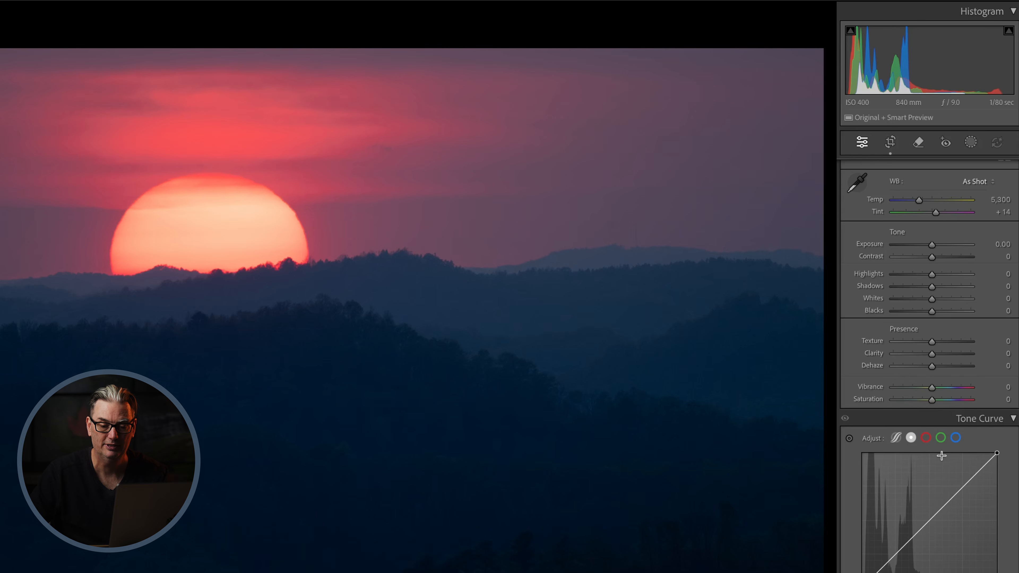
scroll(933, 517, "down", 6)
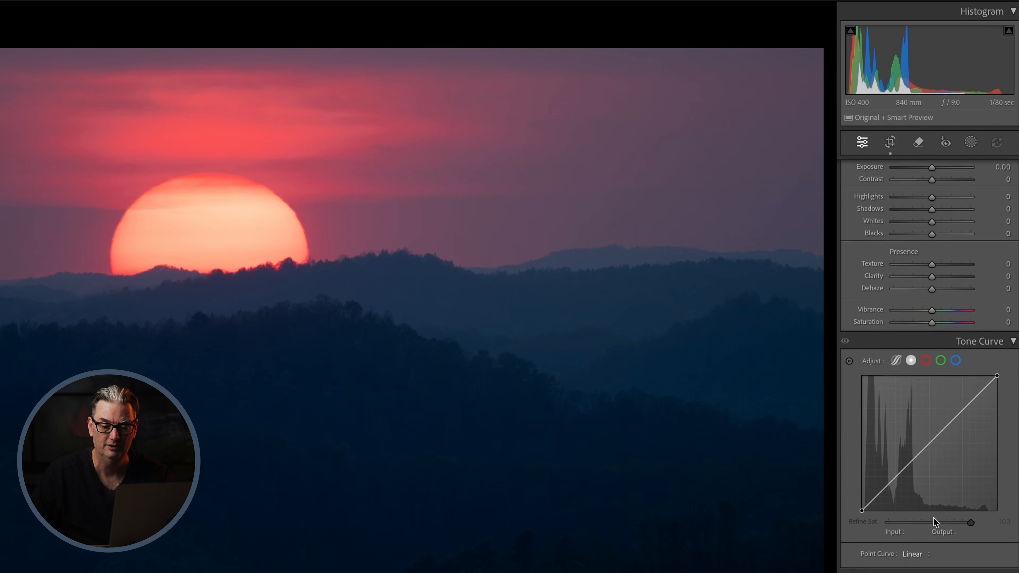
scroll(934, 517, "down", 5)
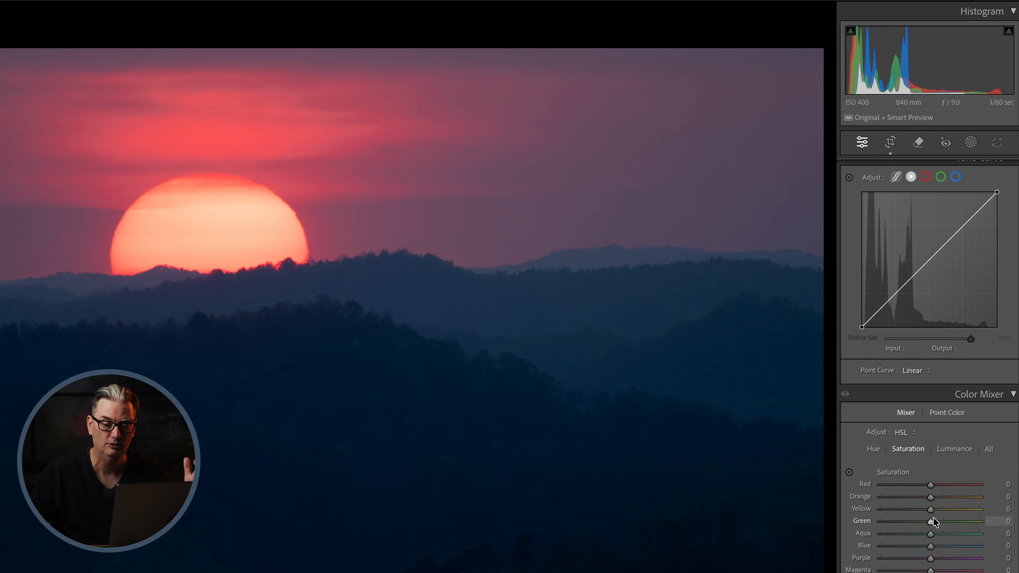
scroll(934, 518, "down", 1)
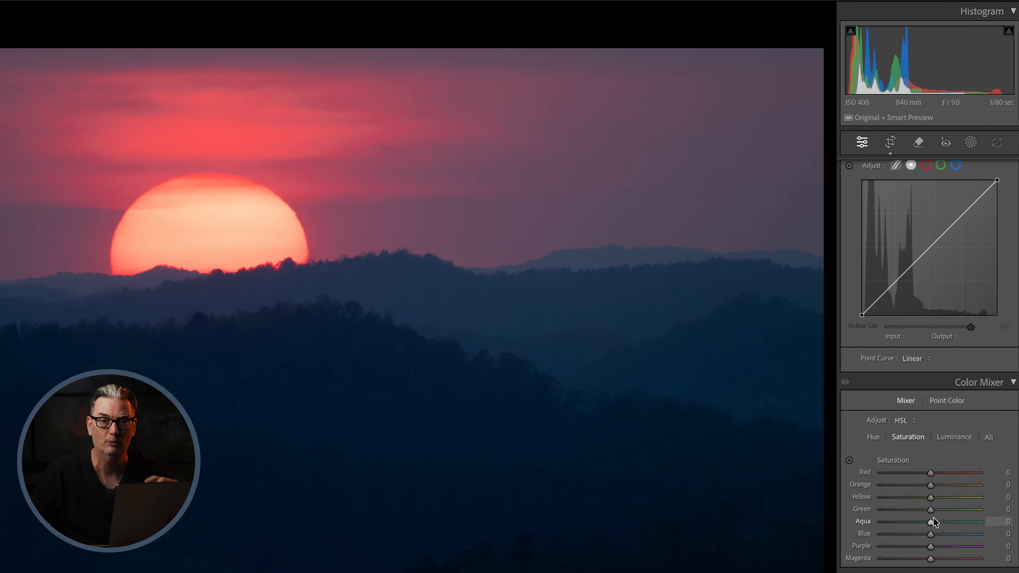
scroll(933, 516, "down", 3)
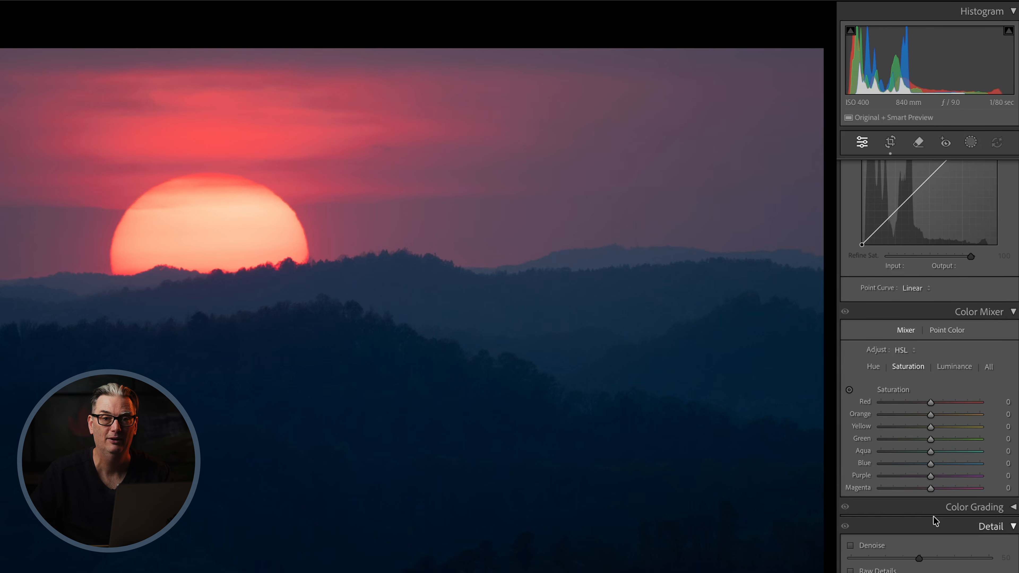
scroll(934, 516, "up", 3)
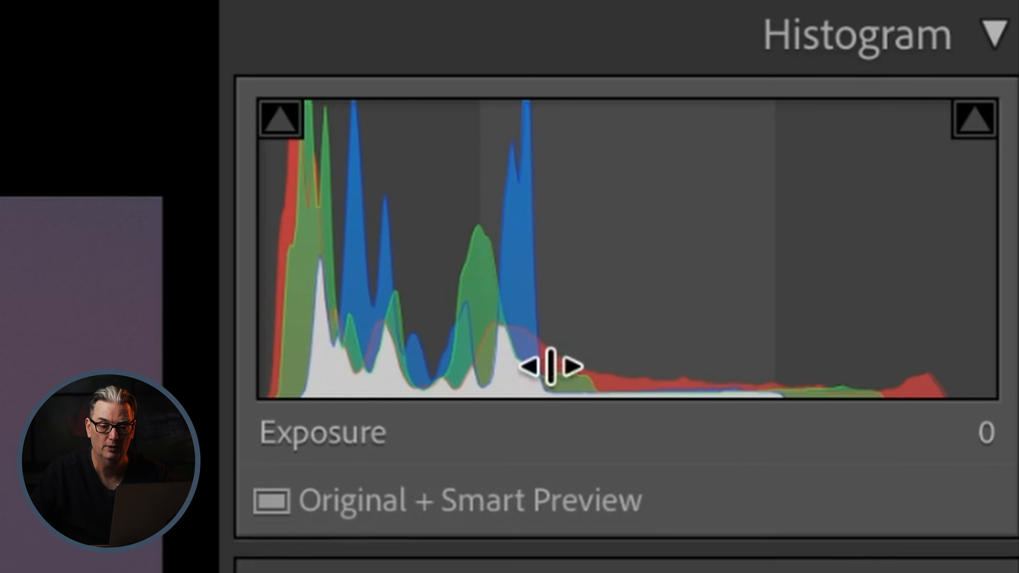
Try extreme tonal settings on the sunset photo, with Blacks at -100 and Whites strongly raised.
mouse_move(624, 478)
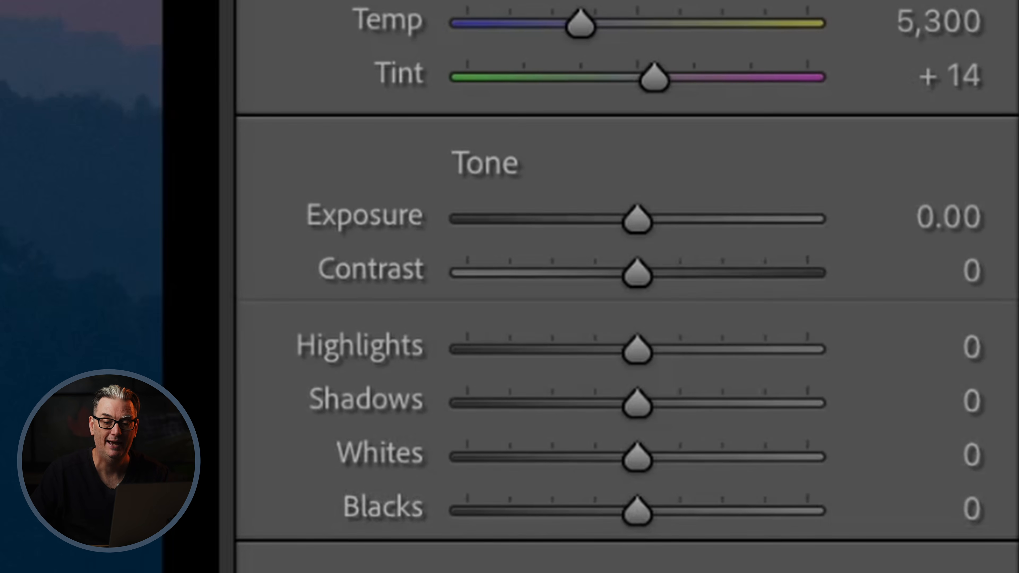
left_click_drag(633, 518, 408, 515)
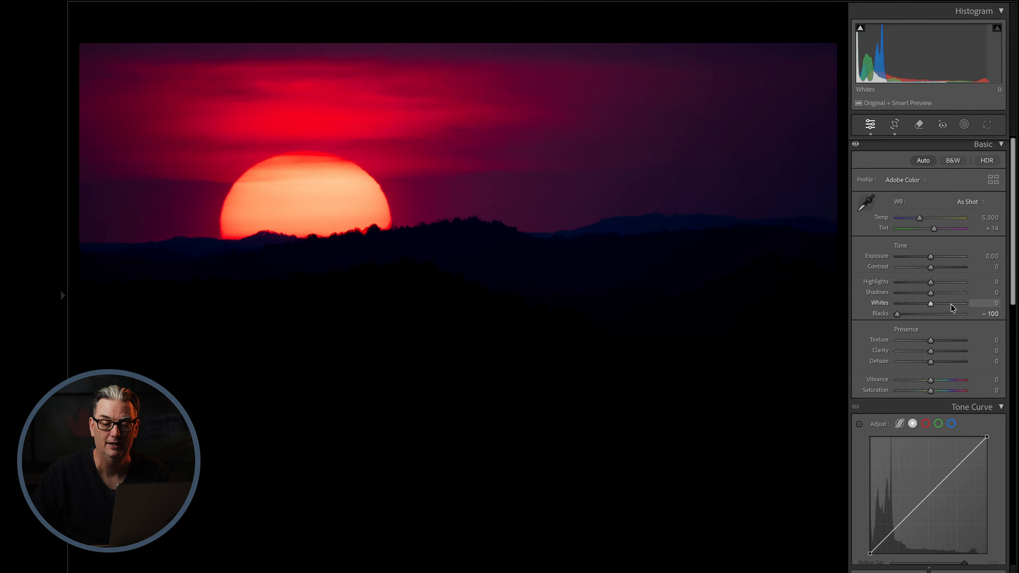
left_click_drag(931, 302, 985, 302)
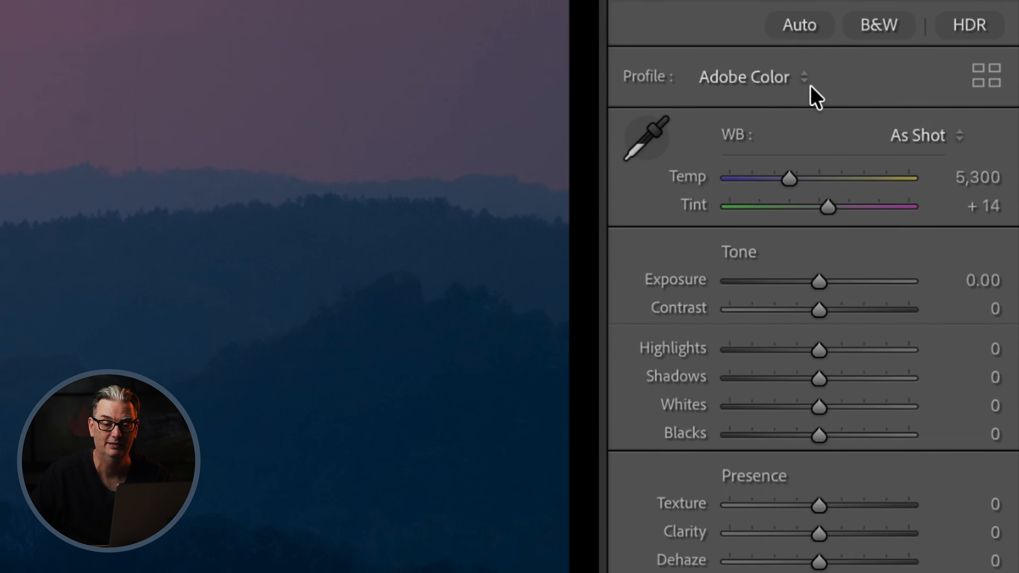
Apply the Auto tone settings to the sunset photo and adjust them by resetting Contrast to 0 and lowering Blacks to -43.
left_click(802, 26)
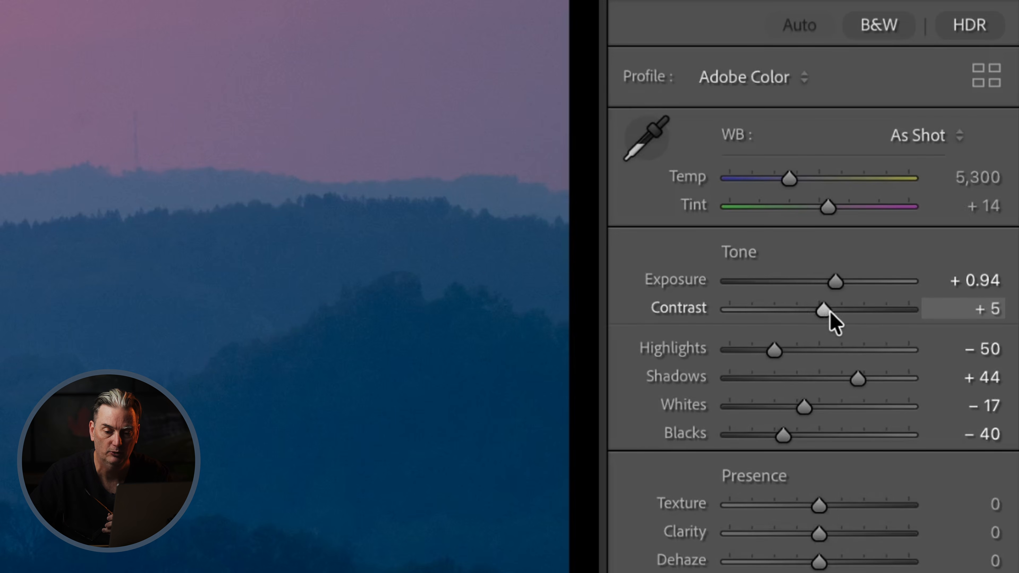
double_click(689, 312)
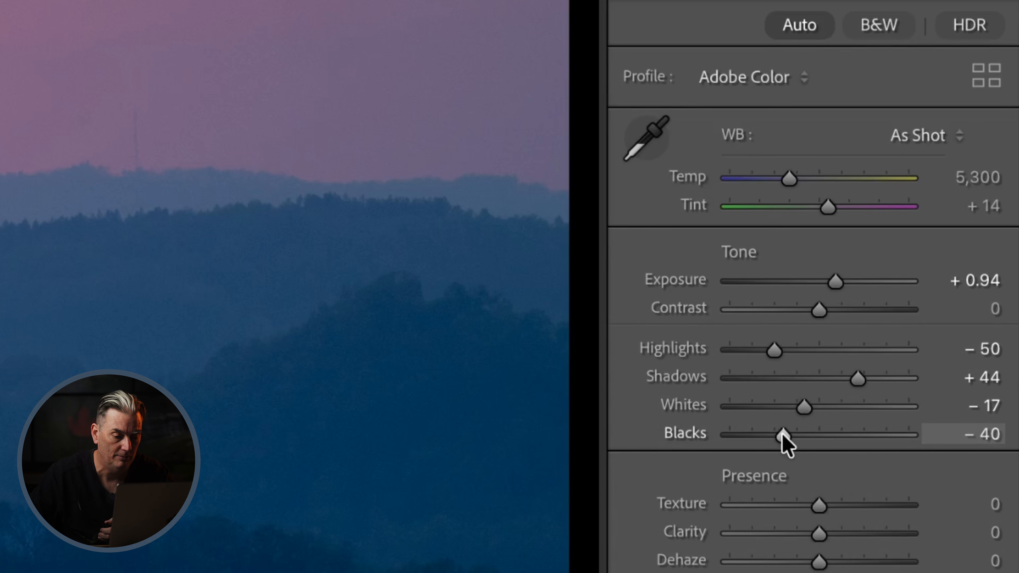
left_click_drag(783, 438, 781, 439)
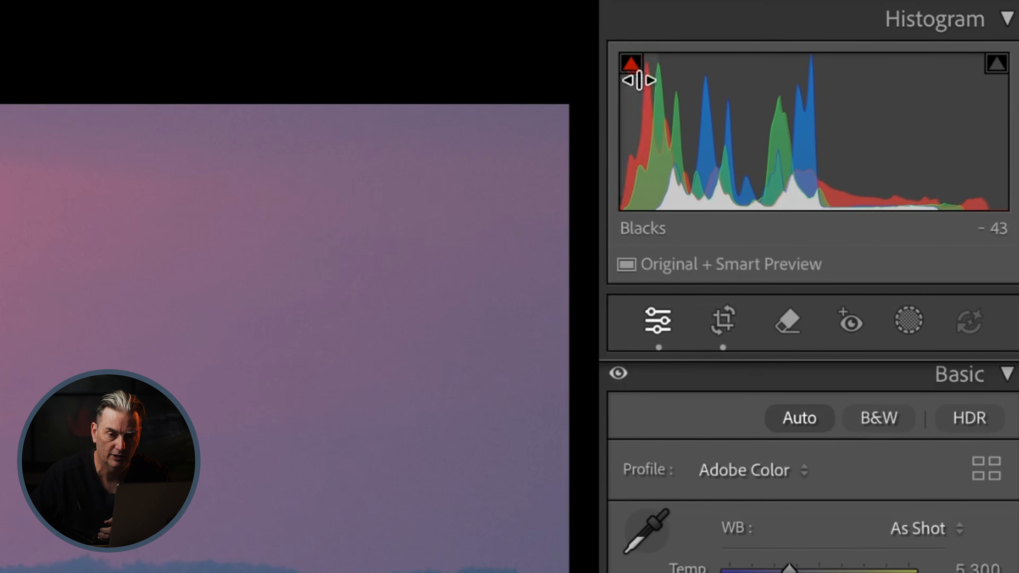
Turn on the shadow and highlight clipping warnings for the sunset photo.
left_click(632, 65)
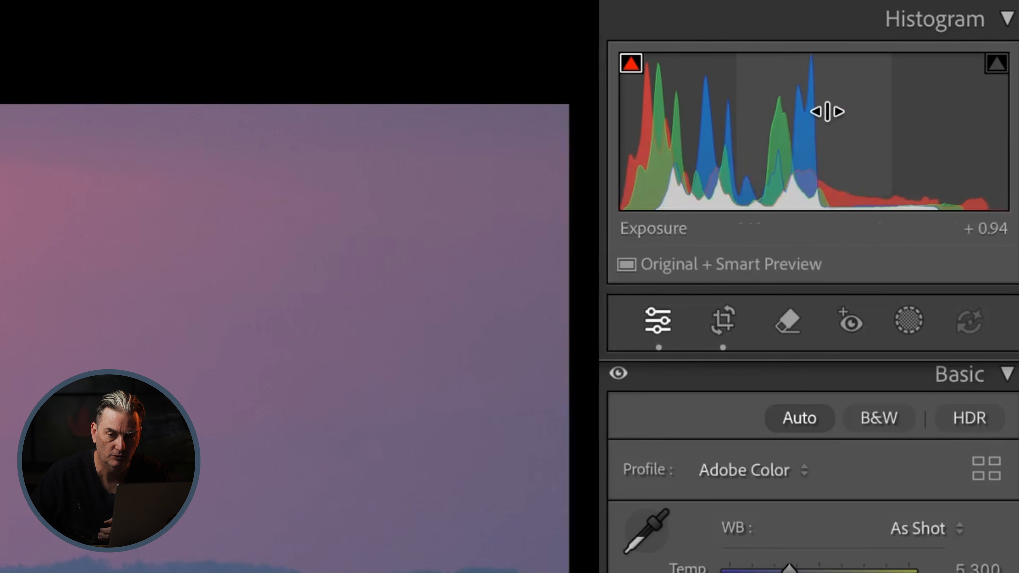
left_click(1000, 66)
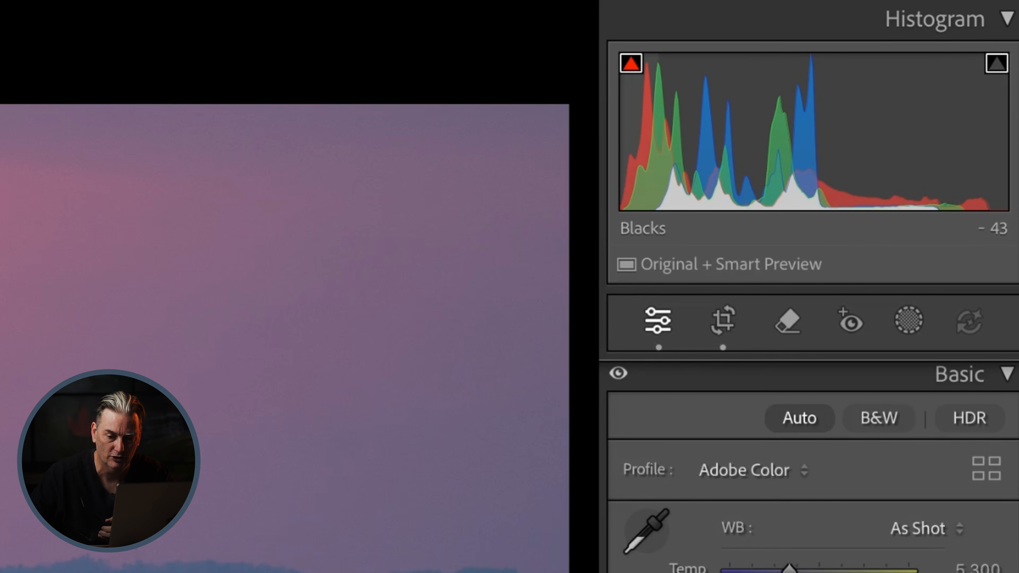
Try Blacks at -100 and Whites at +100 to check for clipping, and reset both to 0.
left_click_drag(918, 315, 893, 314)
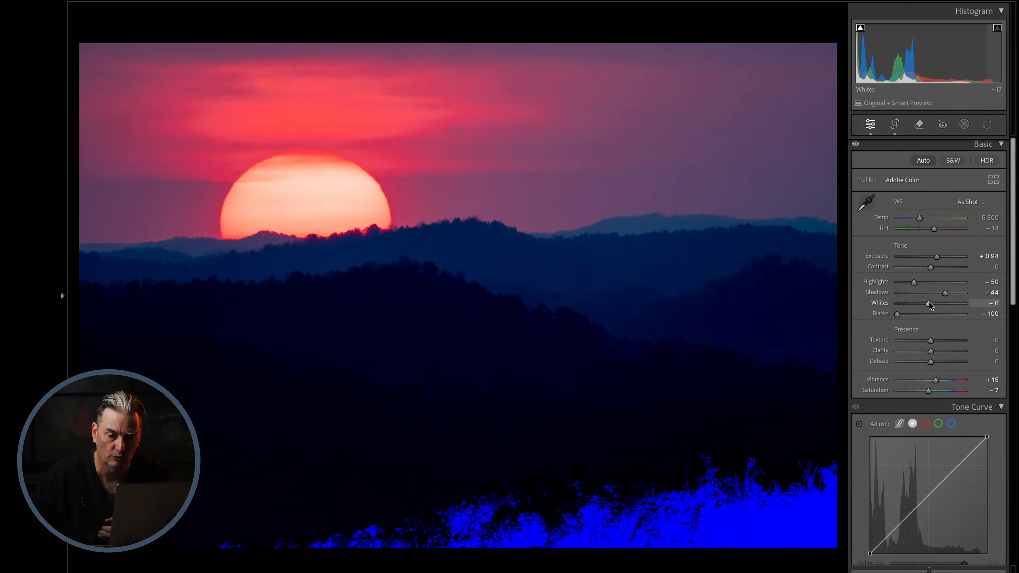
left_click_drag(926, 303, 967, 303)
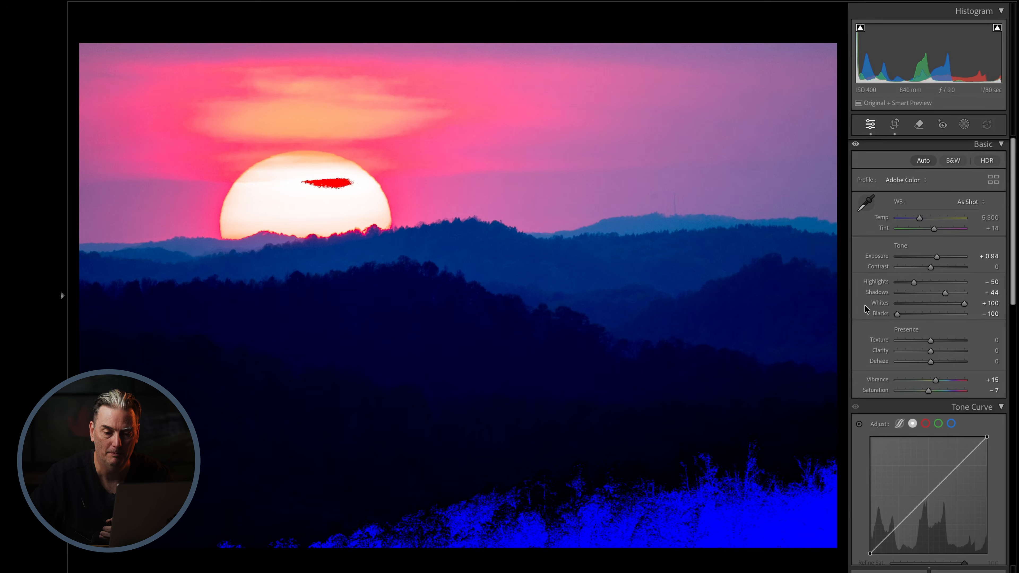
double_click(886, 305)
double_click(886, 314)
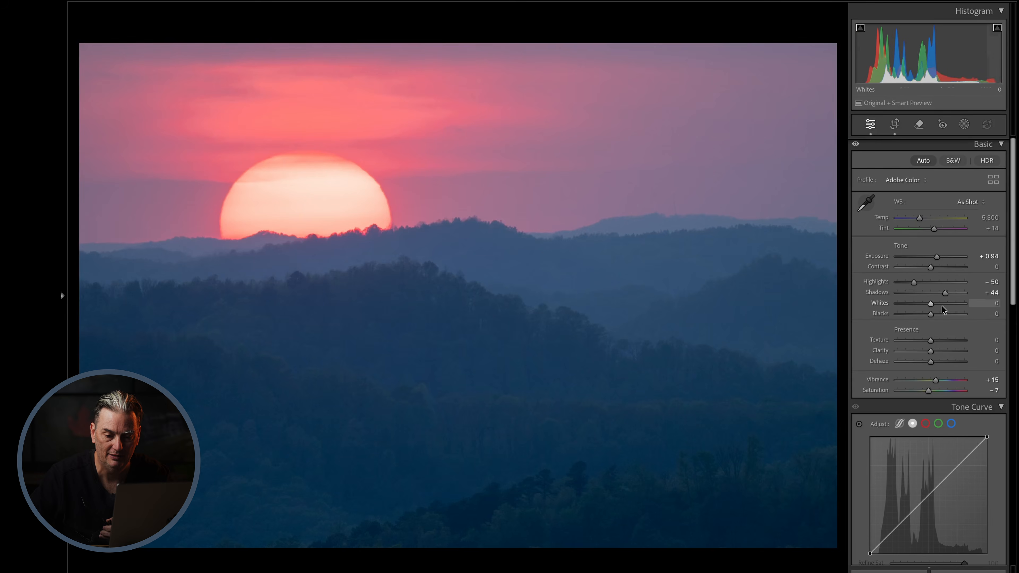
Refine the sunset's Basic adjustments to Whites +72, Blacks -70, Clarity +11, Dehaze +7, Vibrance +5 and Saturation +2.
left_click_drag(935, 304, 907, 315)
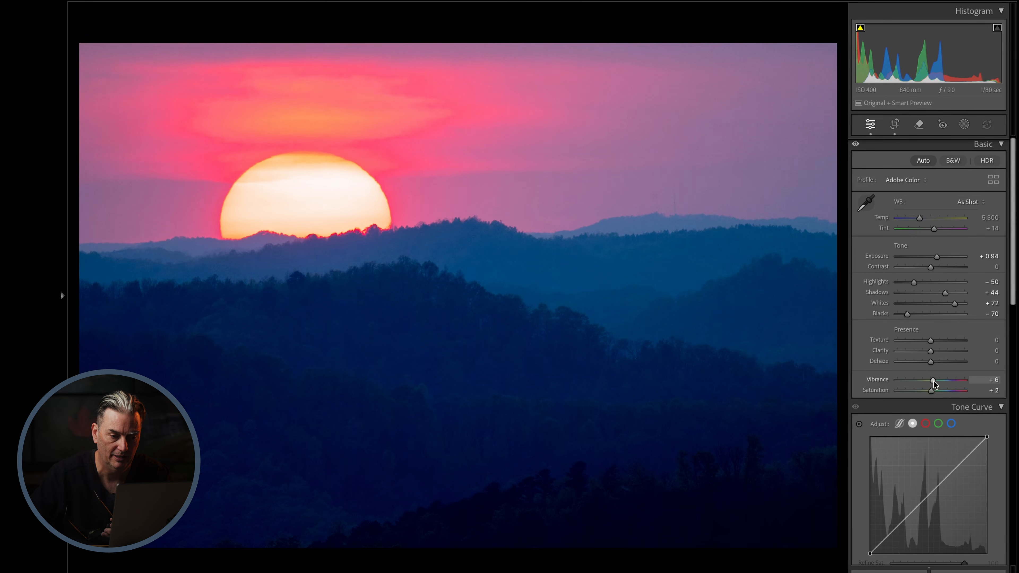
left_click_drag(930, 351, 933, 360)
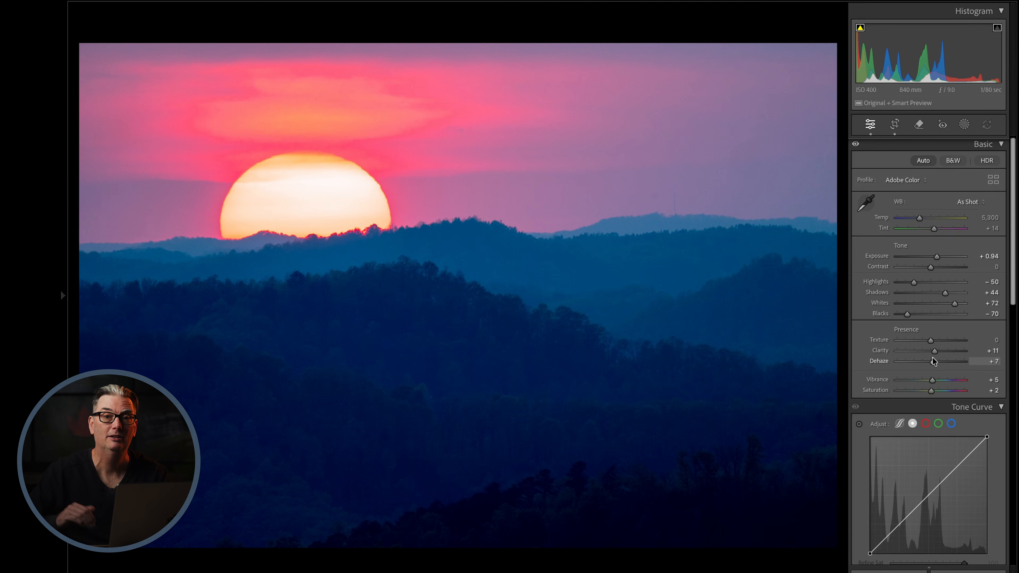
scroll(951, 473, "down", 10)
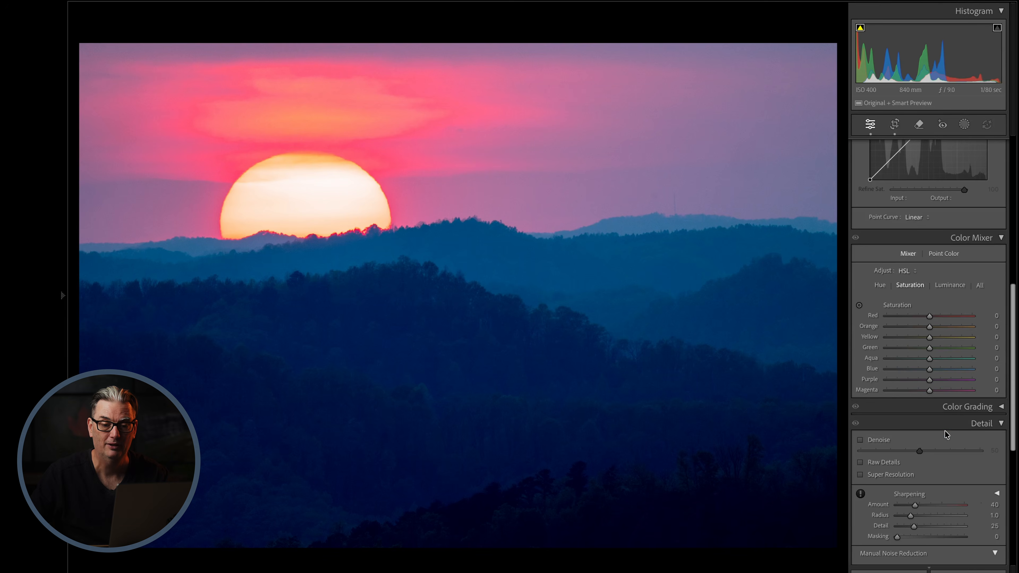
scroll(954, 289, "up", 3)
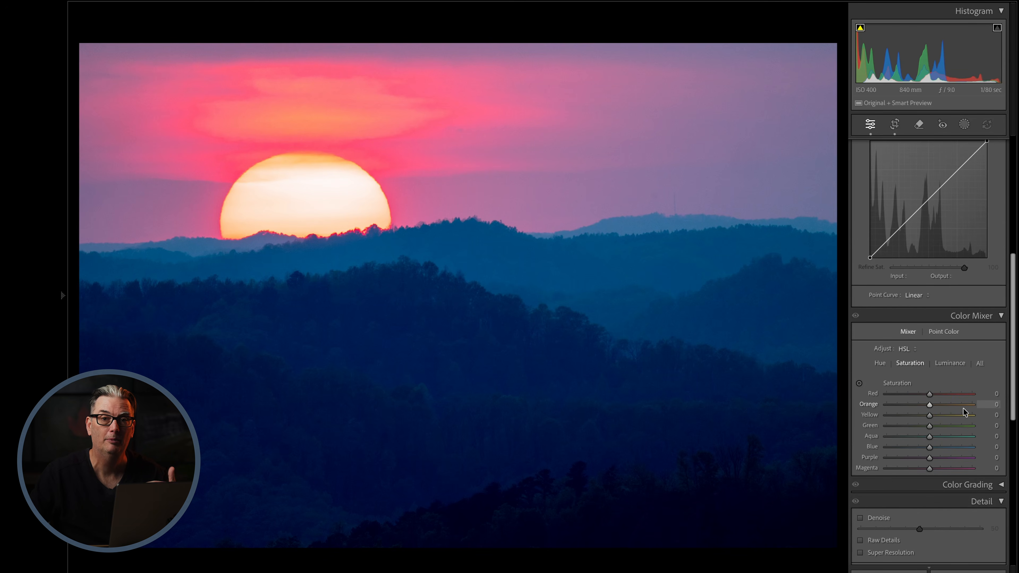
scroll(962, 408, "down", 9)
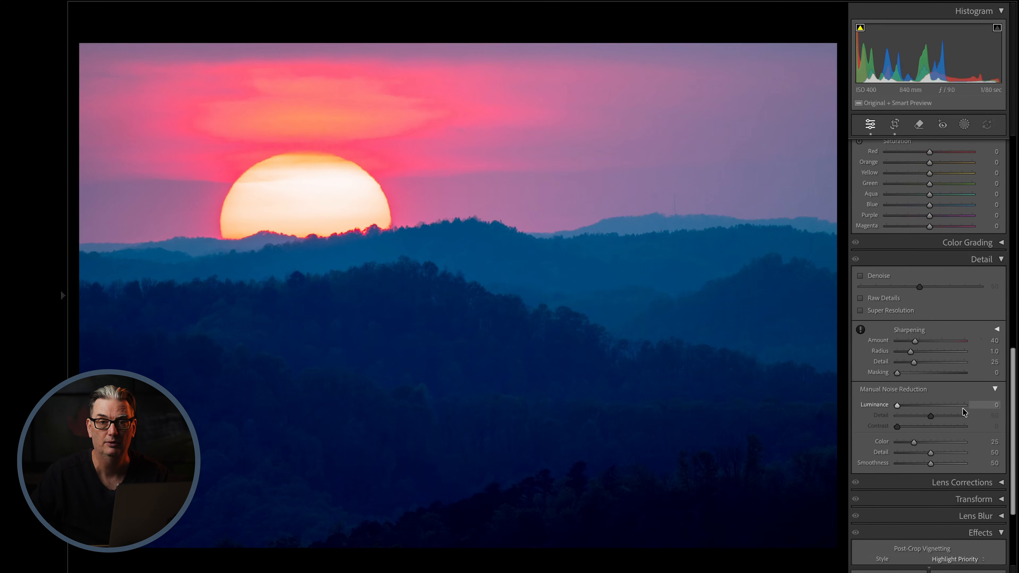
scroll(962, 409, "up", 8)
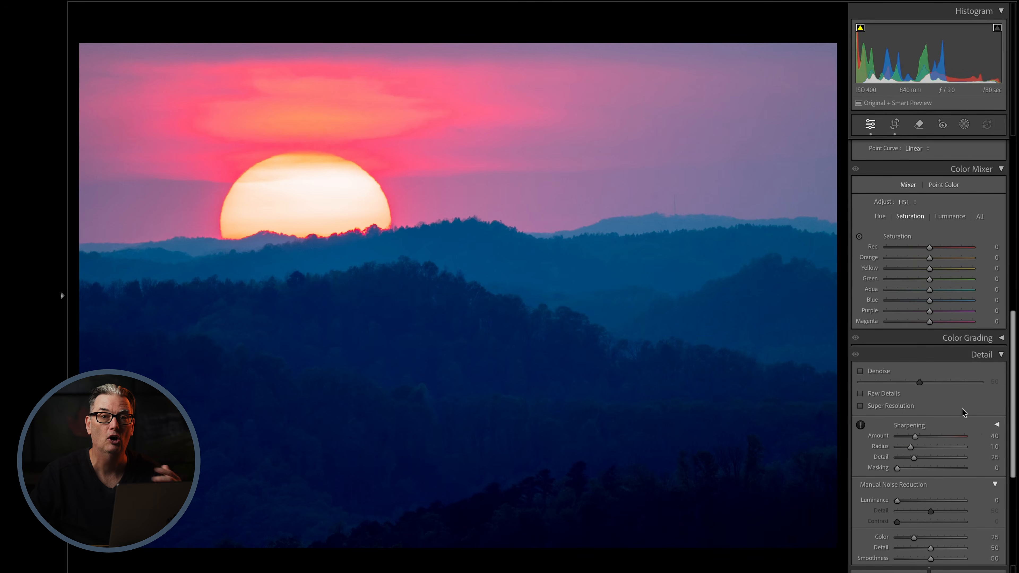
scroll(962, 409, "up", 11)
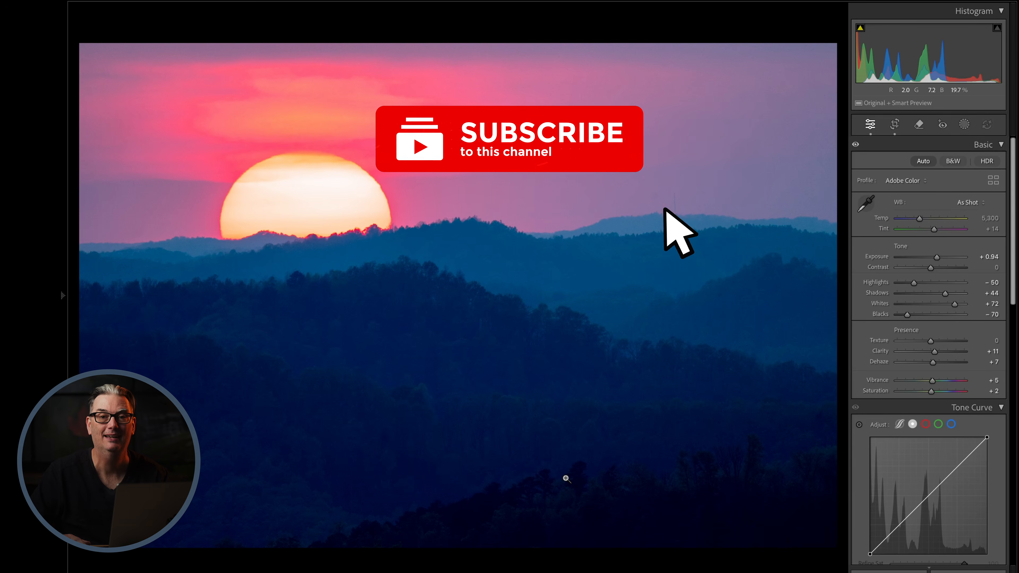
Switch to the waterfall photo and examine its Basic, Tone Curve, Color Mixer, Detail and Effects adjustments and its list of masks.
key("Right")
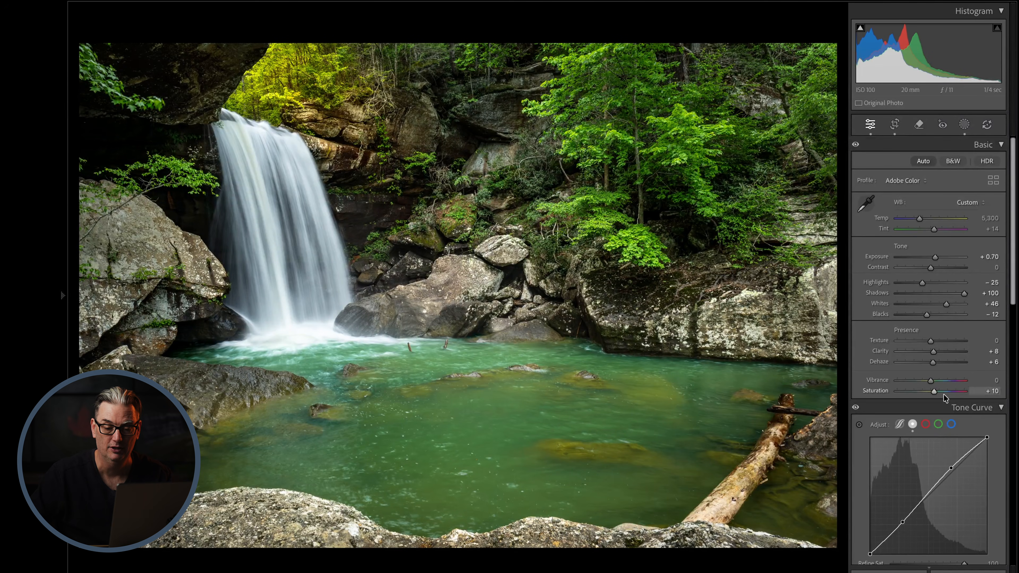
scroll(959, 424, "down", 2)
scroll(923, 472, "down", 10)
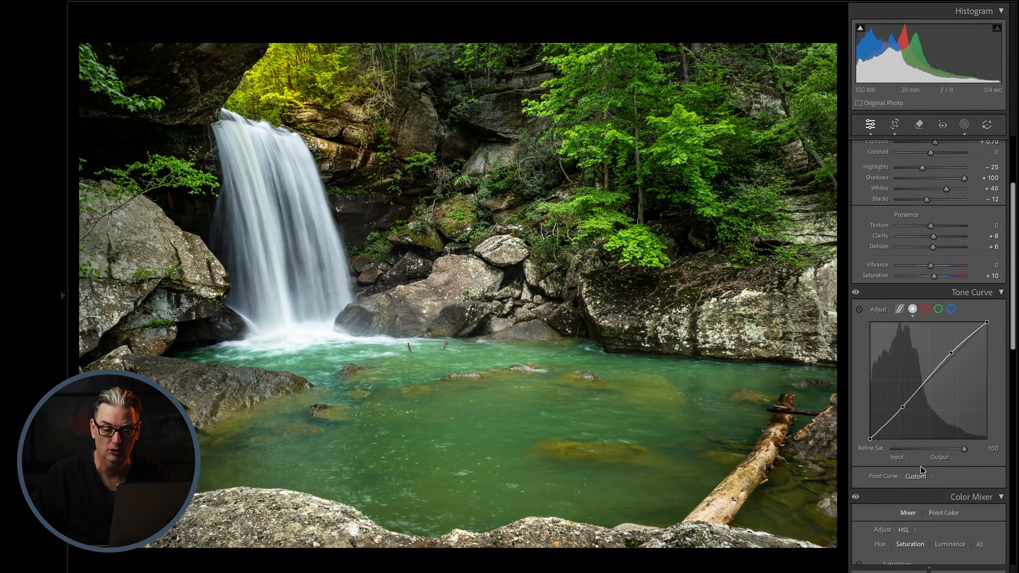
scroll(935, 470, "down", 14)
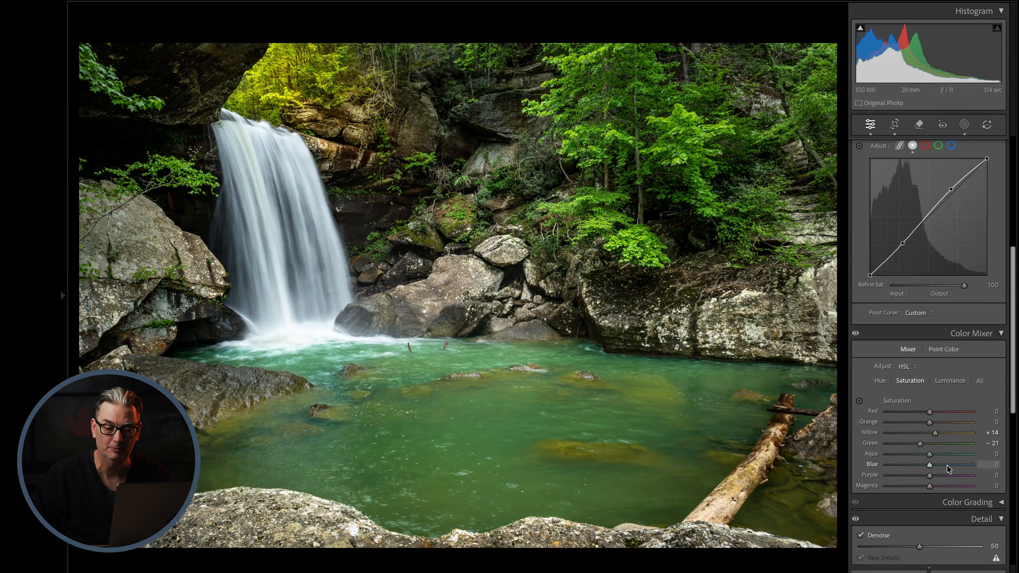
scroll(947, 466, "down", 10)
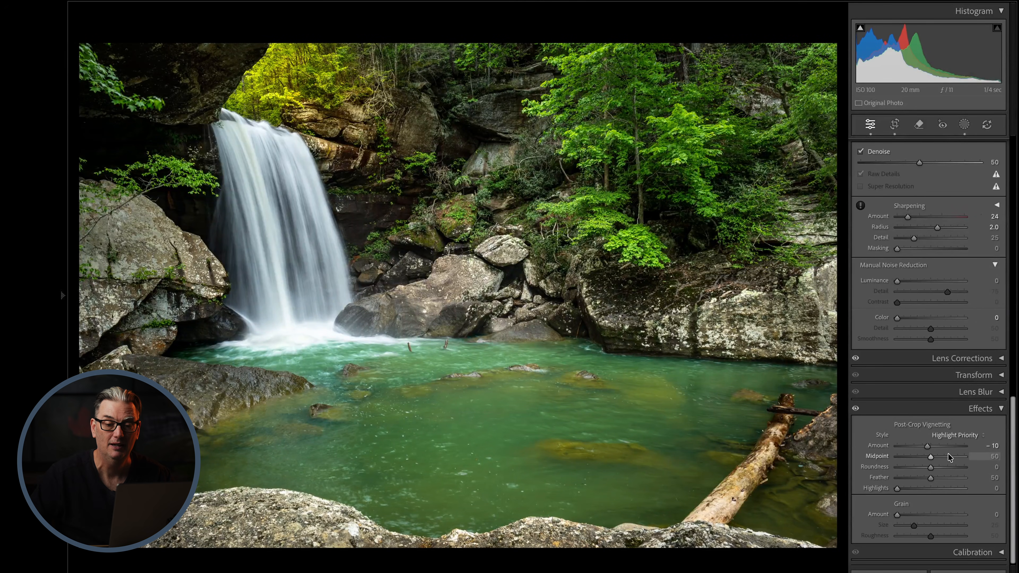
left_click(965, 125)
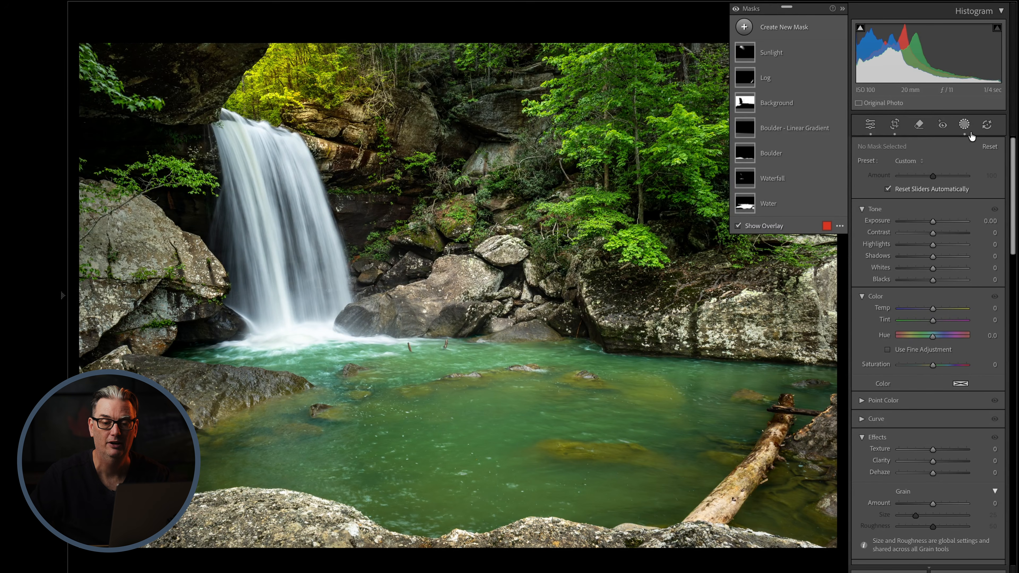
left_click(965, 124)
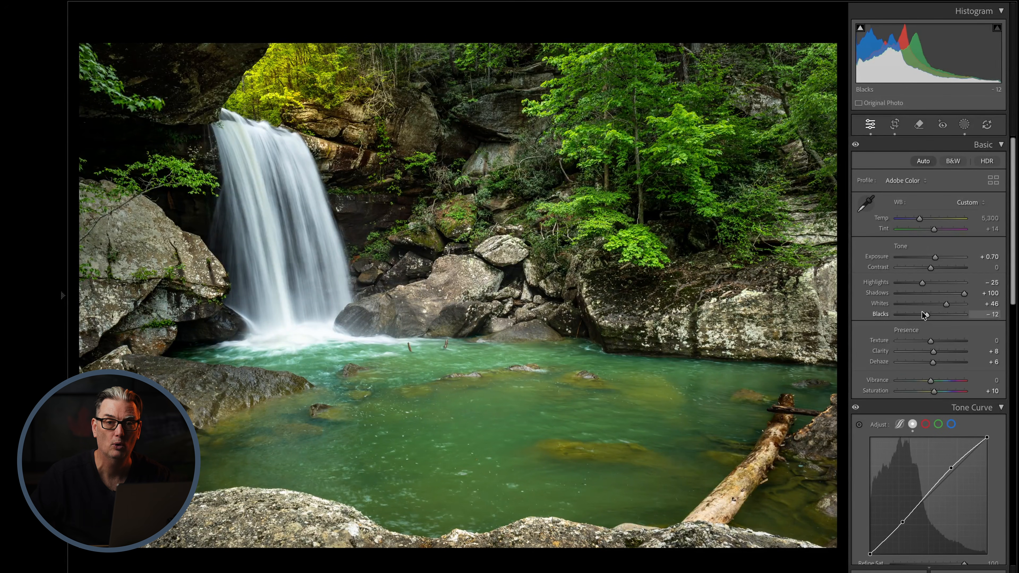
scroll(923, 341, "down", 10)
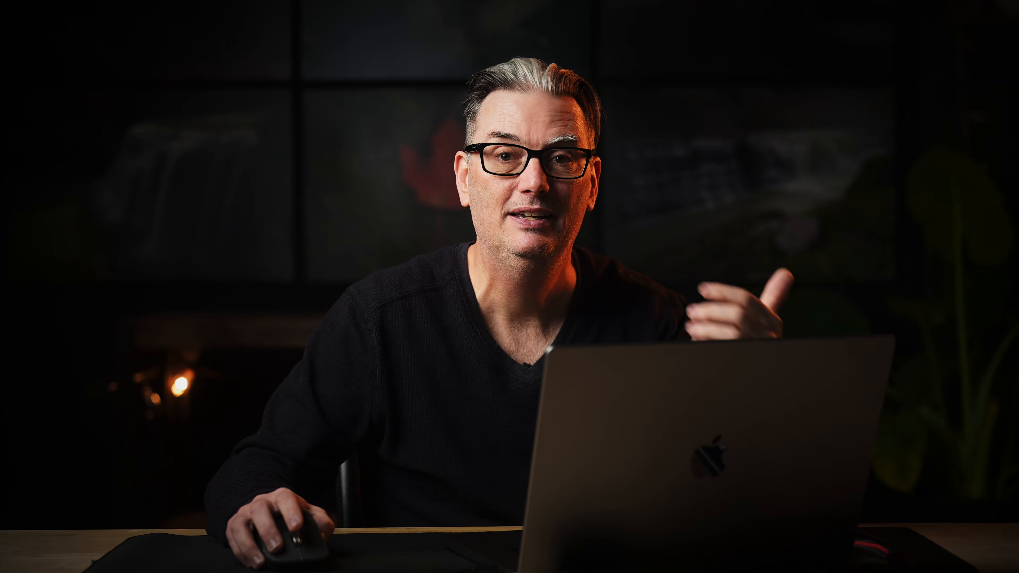